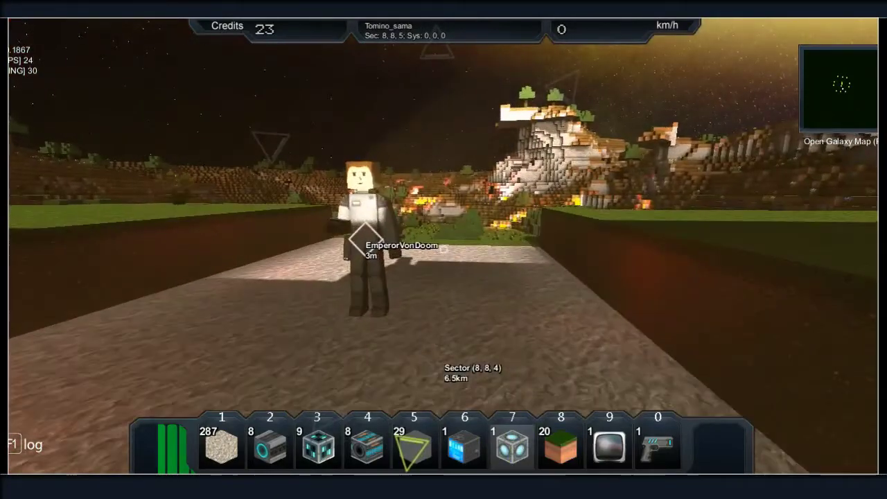
# - Walk forward through the red-lit room and corridor onto the ledge, then bring up the inventory
pyautogui.press('w')
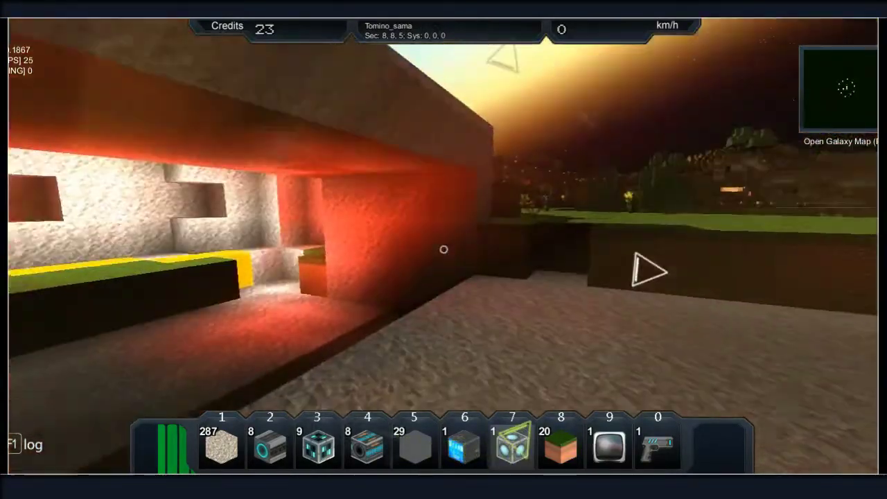
pyautogui.press('w')
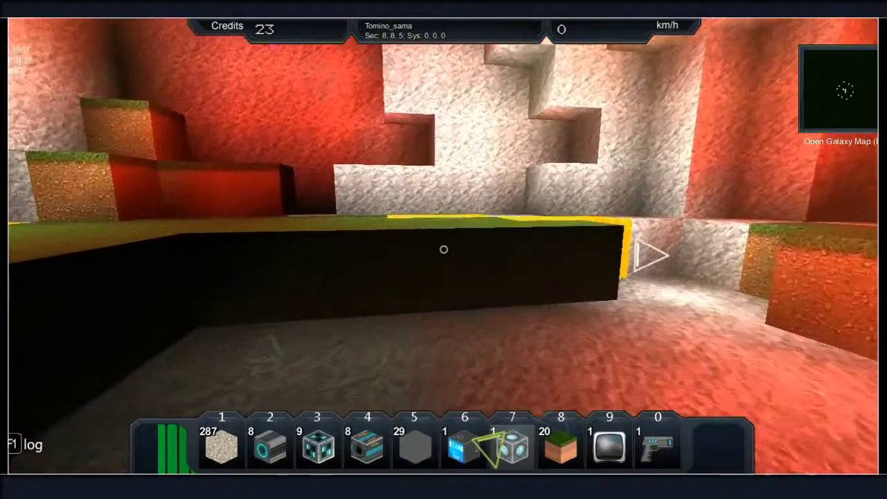
pyautogui.press('w')
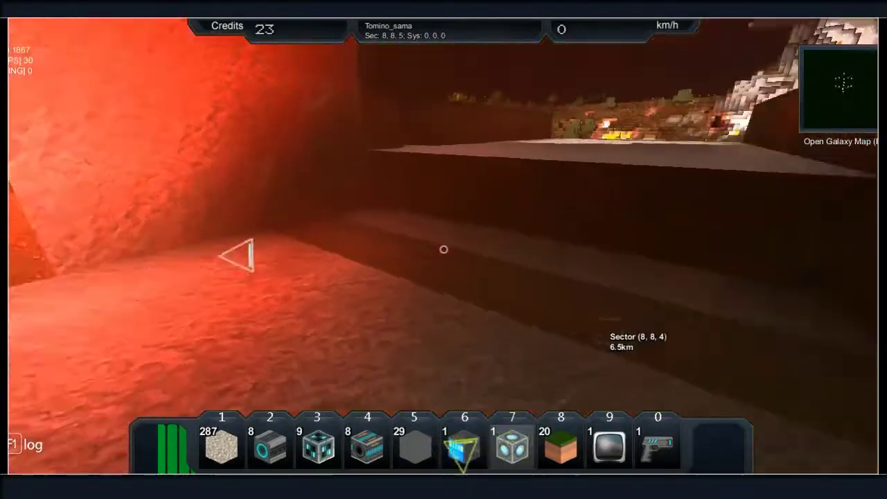
pyautogui.press('w')
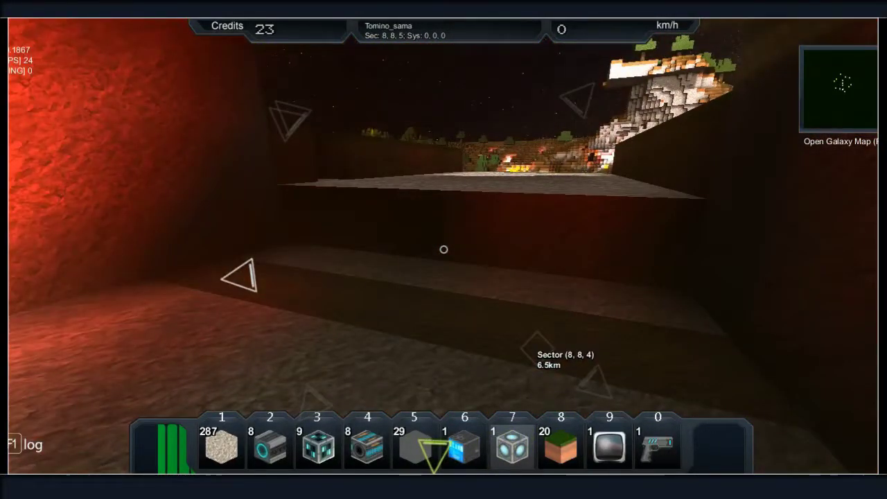
pyautogui.press('Tab')
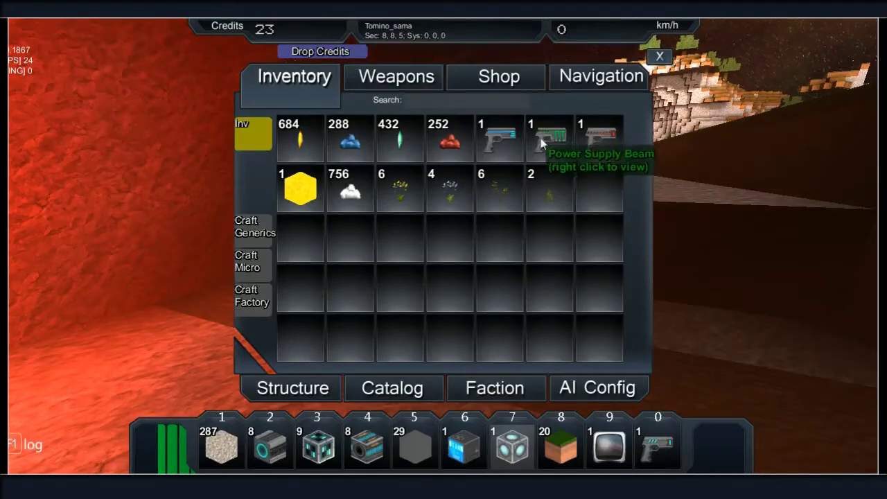
# - Fire the Healing Beam from hotbar slot 9 at EmperorVonDoom, then view the player list
pyautogui.moveTo(601, 380); pyautogui.dragTo(629, 447)
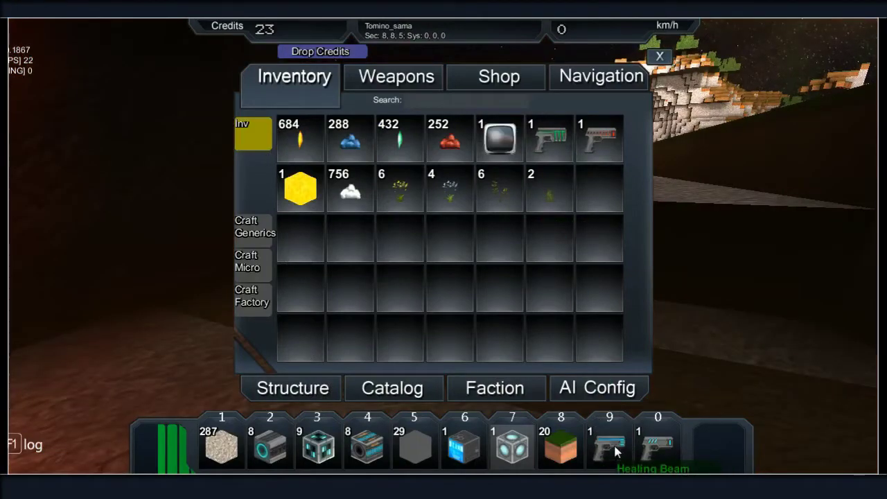
pyautogui.press('i')
pyautogui.press('9')
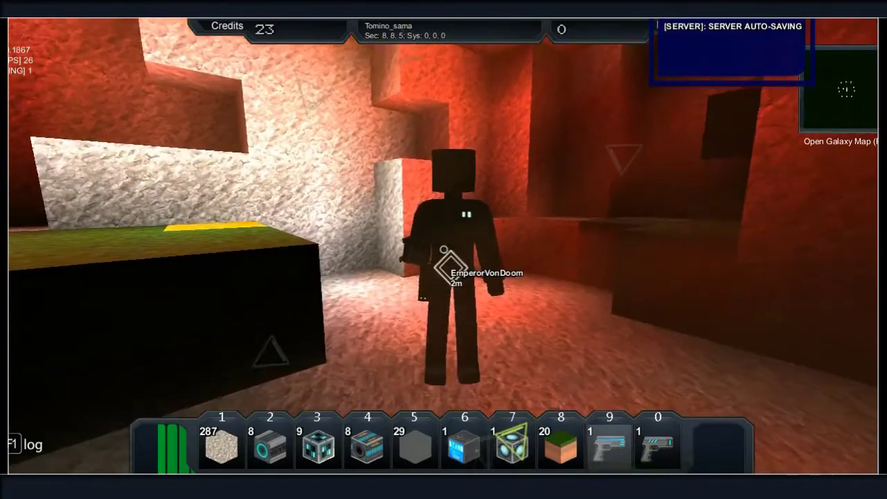
pyautogui.click(443, 250)
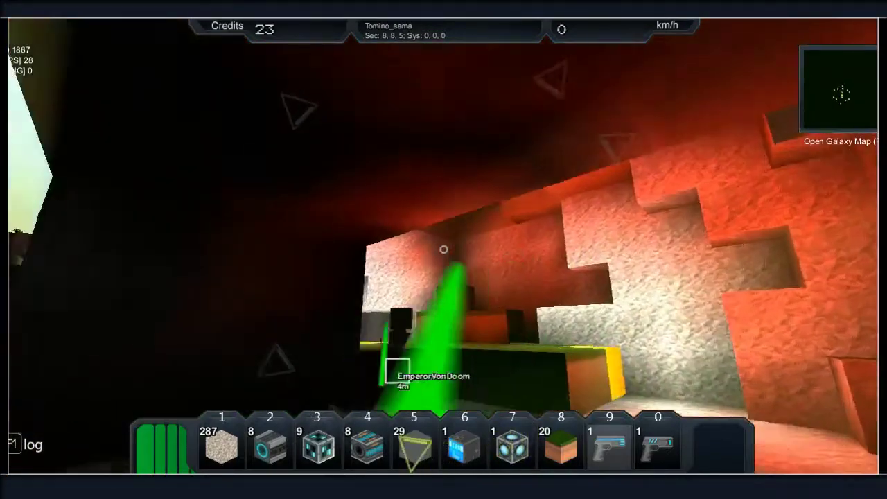
pyautogui.press('Tab')
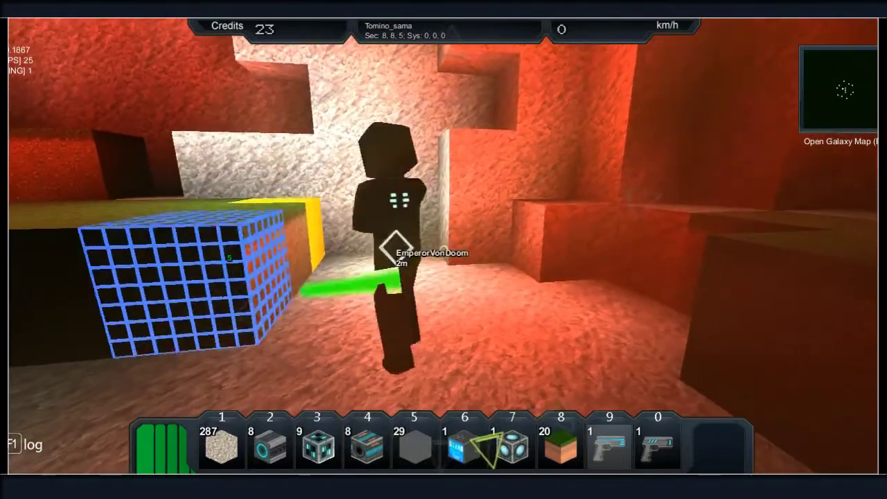
# - Split 10 shards off the Bastyn Shard Raw stack into an empty inventory slot
pyautogui.press('i')
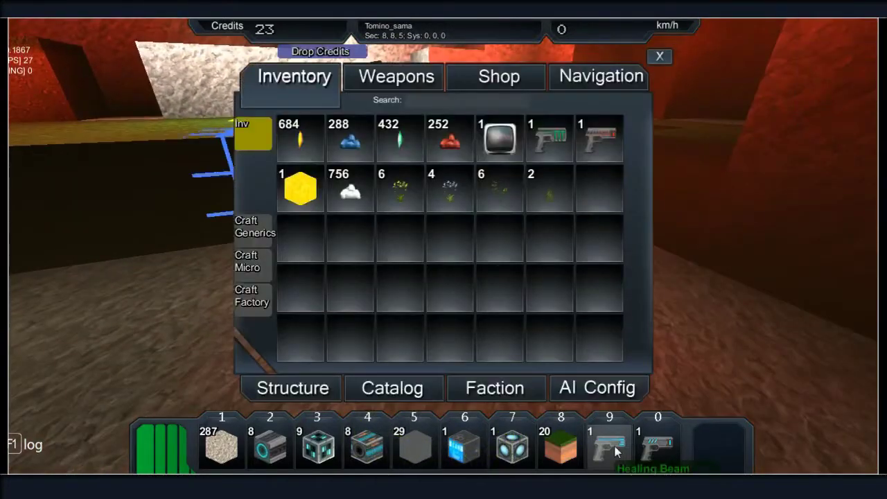
pyautogui.keyDown('shift'); pyautogui.click(397, 134); pyautogui.keyUp('shift')
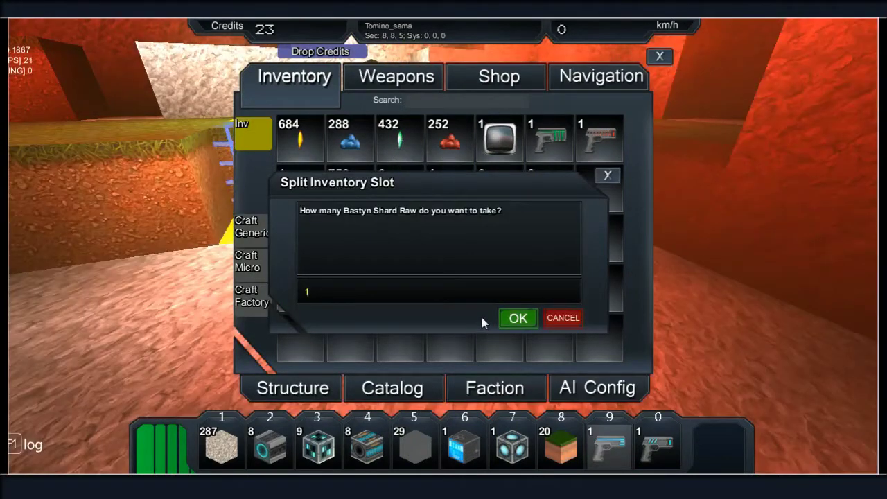
pyautogui.press('BackSpace')
pyautogui.write('0')
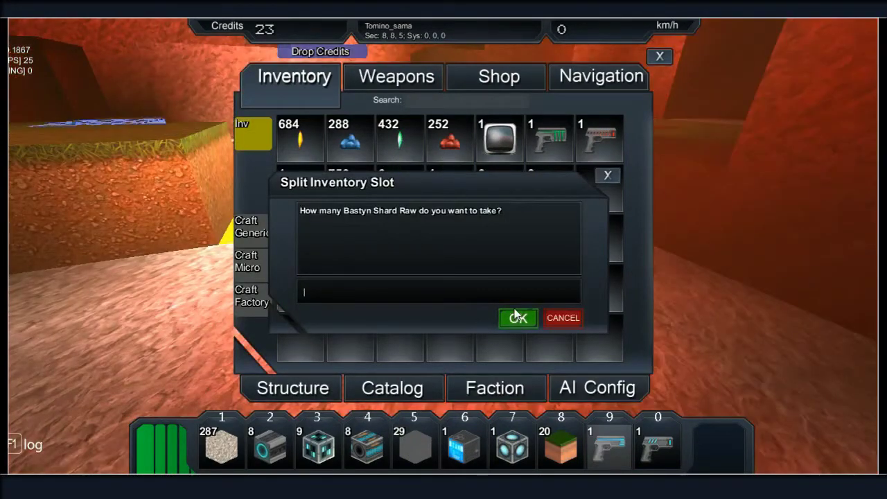
pyautogui.write('10')
pyautogui.click(518, 317)
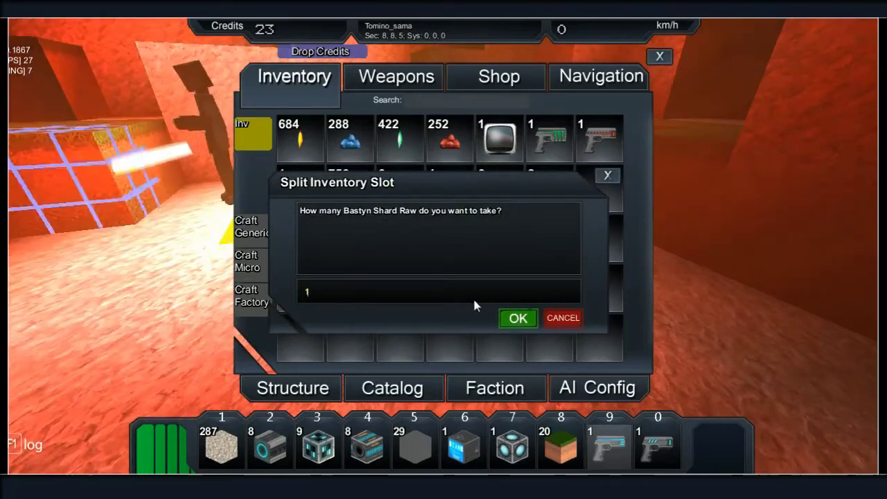
pyautogui.write('0')
pyautogui.click(519, 317)
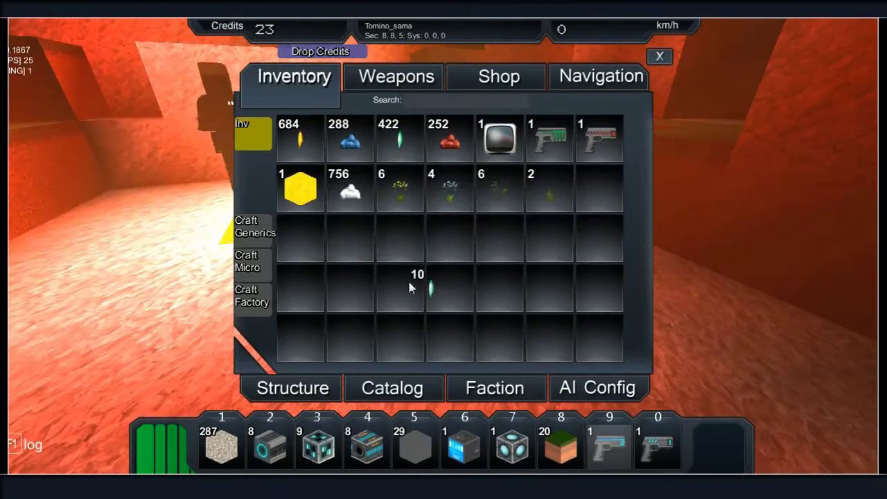
pyautogui.click(354, 294)
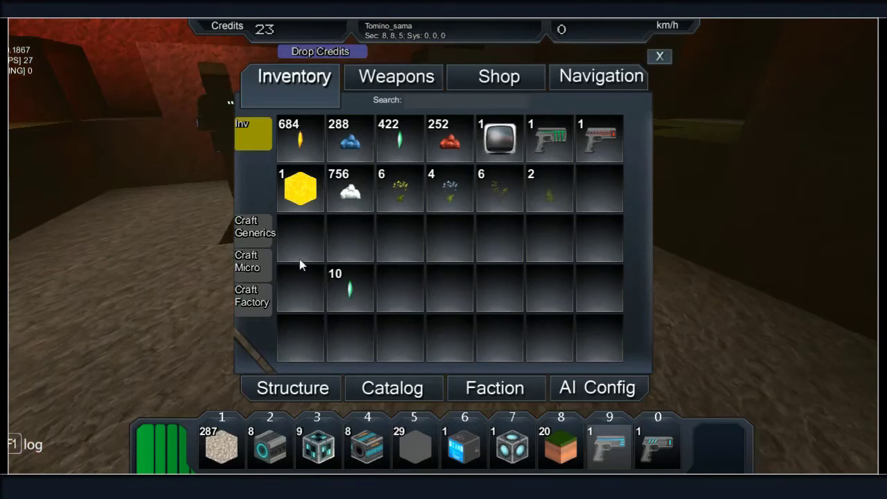
# - Feed the Bastyn Shard Raw stack into Craft Generics and review the generic recipes
pyautogui.click(267, 236)
pyautogui.scroll(-1, 463, 196)
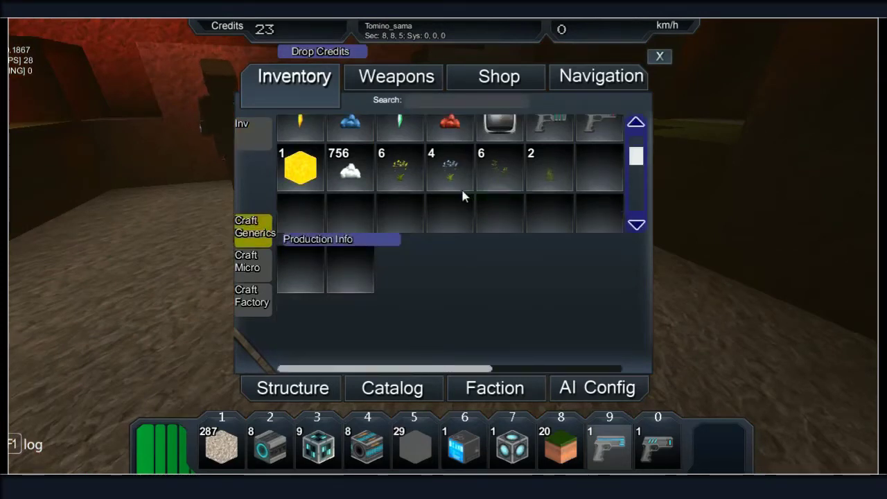
pyautogui.scroll(-1, 462, 197)
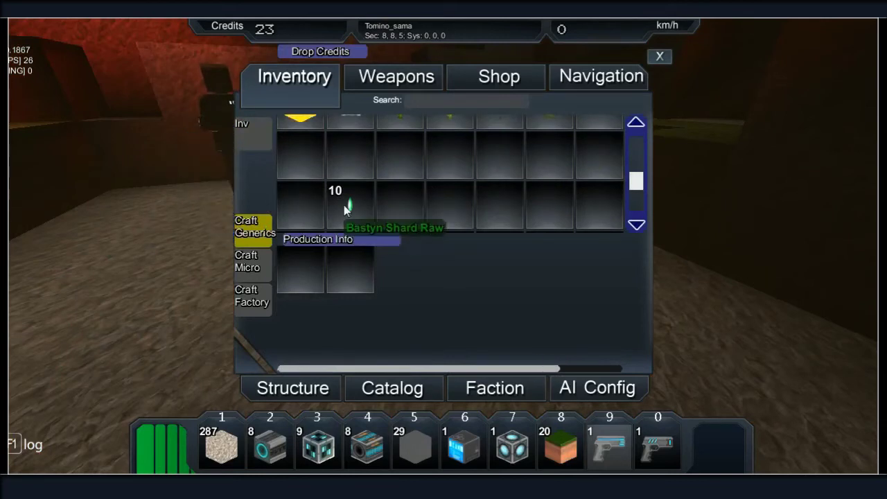
pyautogui.moveTo(346, 203); pyautogui.dragTo(305, 273)
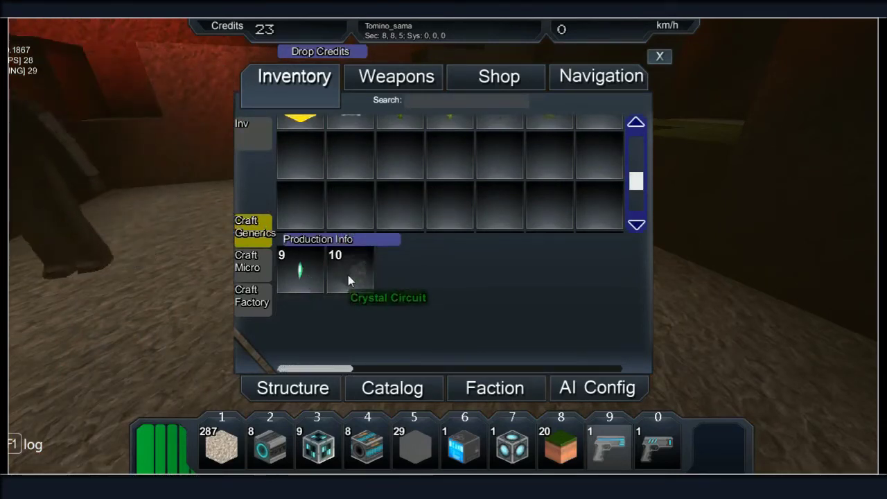
pyautogui.click(340, 241)
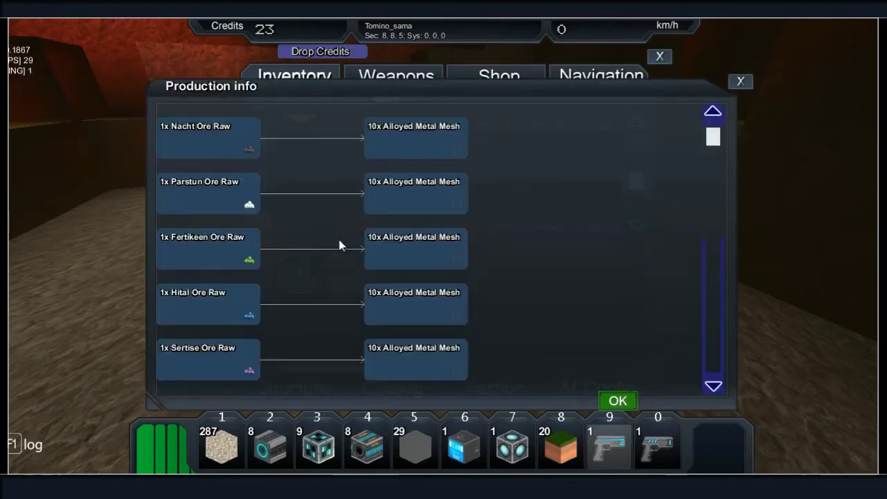
pyautogui.press('Escape')
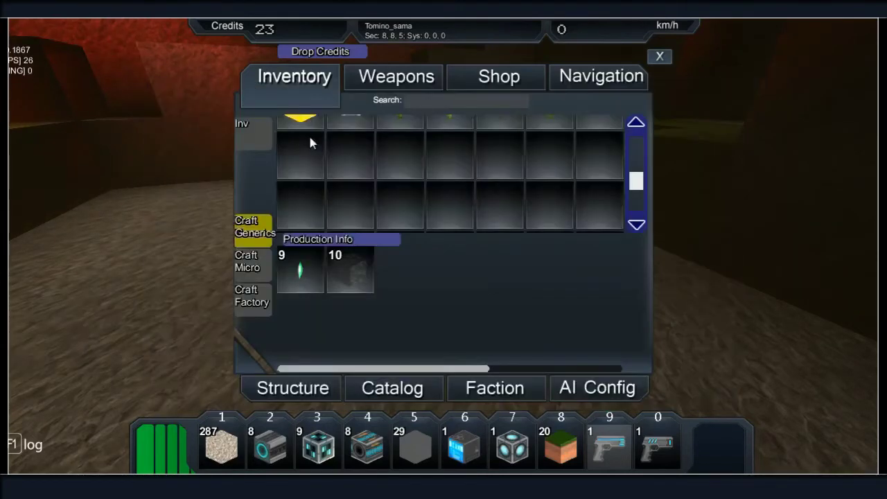
# - Review the micro and factory crafting recipe lists
pyautogui.click(295, 242)
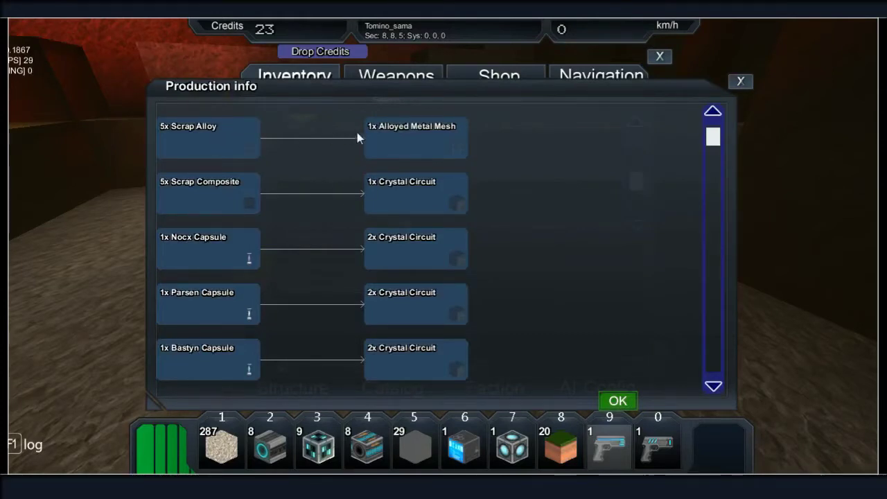
pyautogui.press('Escape')
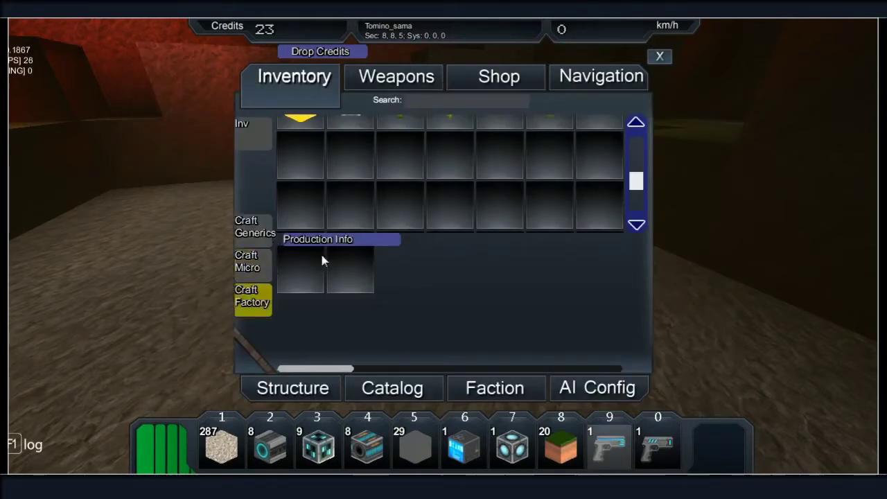
pyautogui.click(327, 243)
pyautogui.press('Escape')
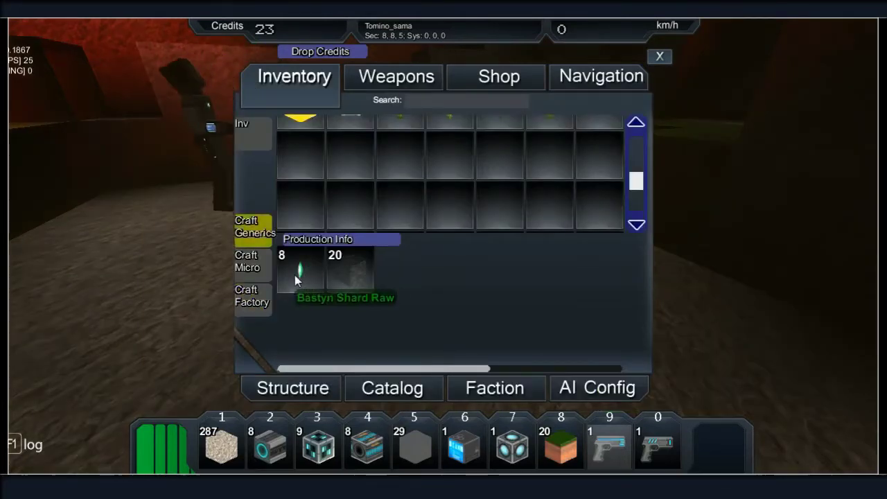
# - Return leftover shards, craft Basic Factories from Crystal Circuits, and put them in hotbar slot 2
pyautogui.moveTo(297, 273); pyautogui.dragTo(300, 154)
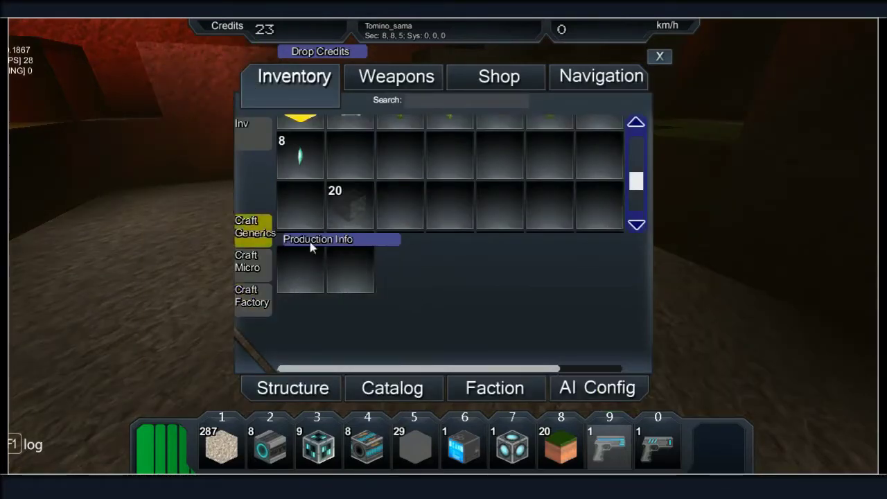
pyautogui.moveTo(300, 270); pyautogui.dragTo(324, 286)
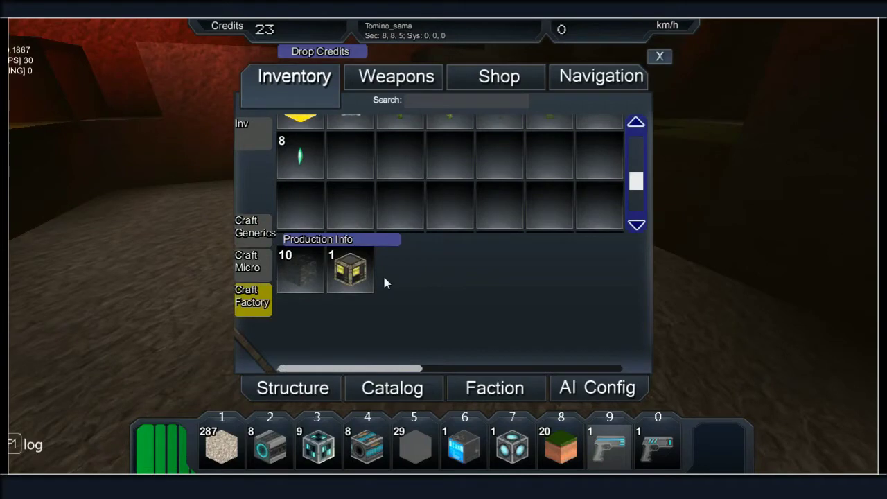
pyautogui.scroll(1, 443, 181)
pyautogui.scroll(2, 443, 181)
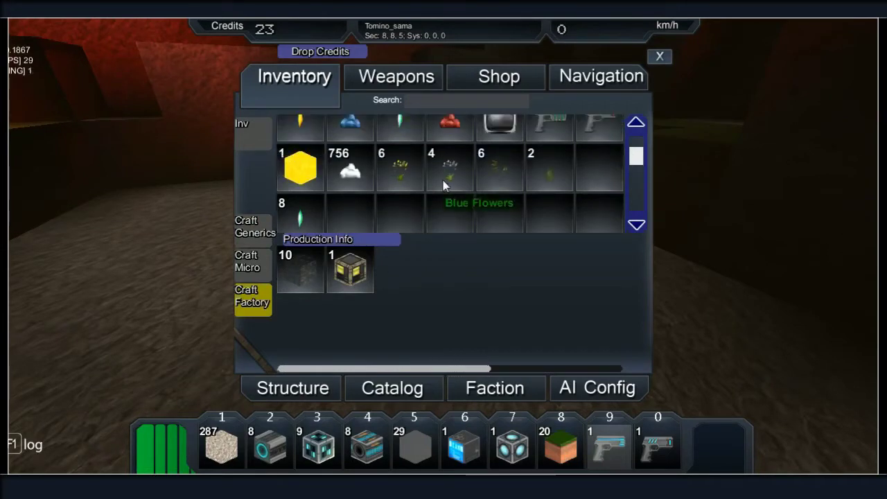
pyautogui.scroll(-1, 442, 179)
pyautogui.scroll(-1, 441, 176)
pyautogui.scroll(-1, 441, 175)
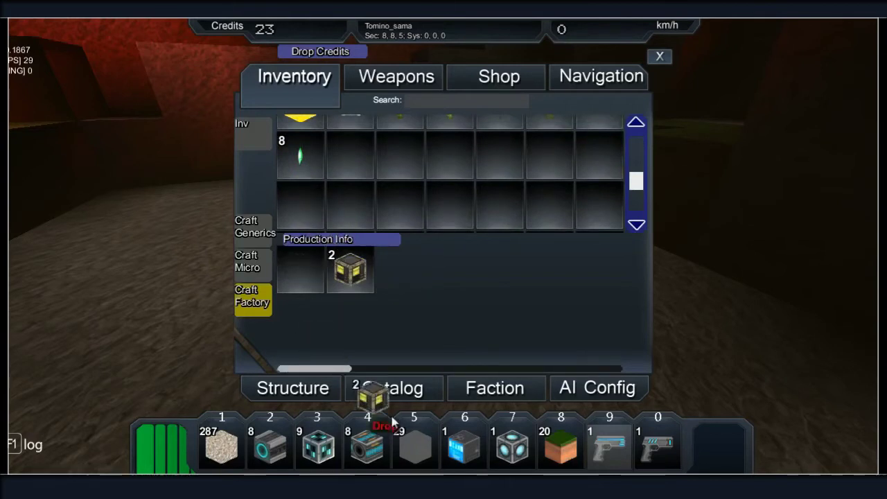
pyautogui.moveTo(392, 422); pyautogui.dragTo(324, 454)
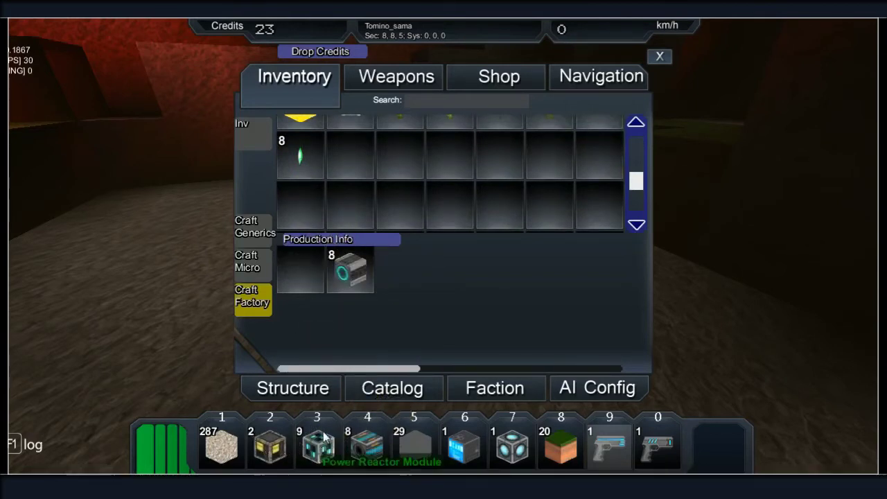
pyautogui.press('i')
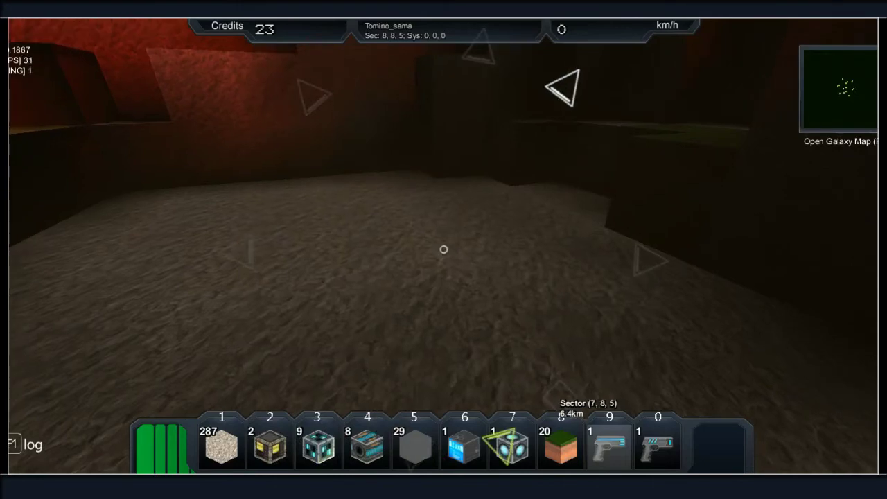
# - Step back from the wall and place a Basic Factory from slot 2 on the floor
pyautogui.press('3')
pyautogui.press('2')
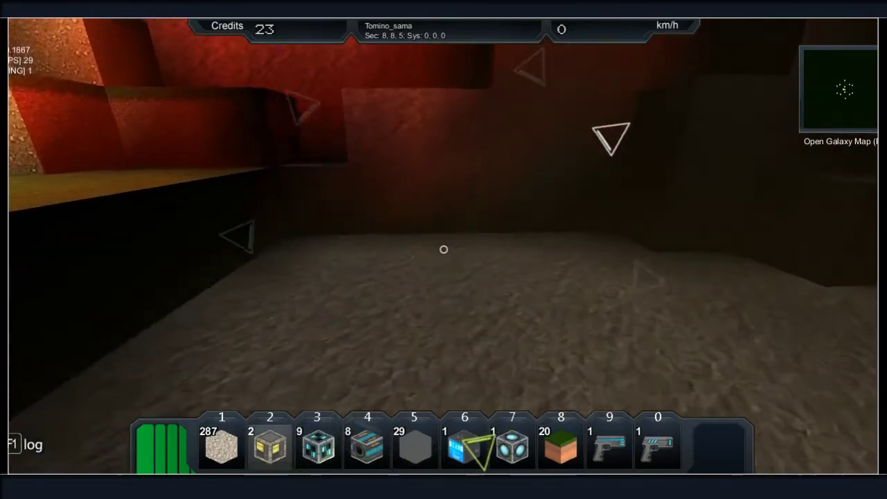
pyautogui.press('s')
pyautogui.click(444, 250)
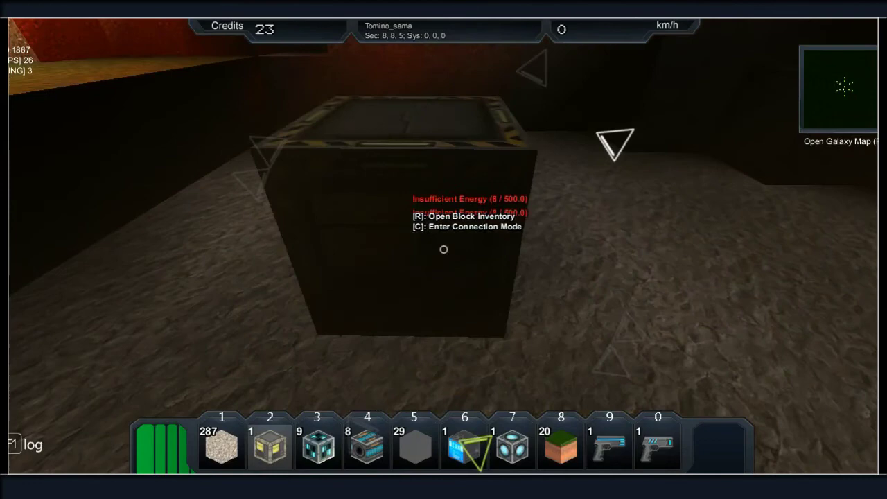
pyautogui.press('a')
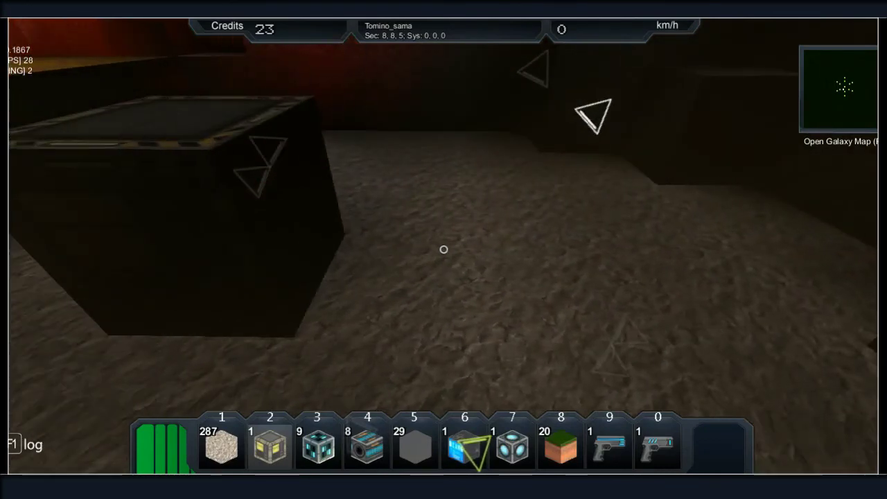